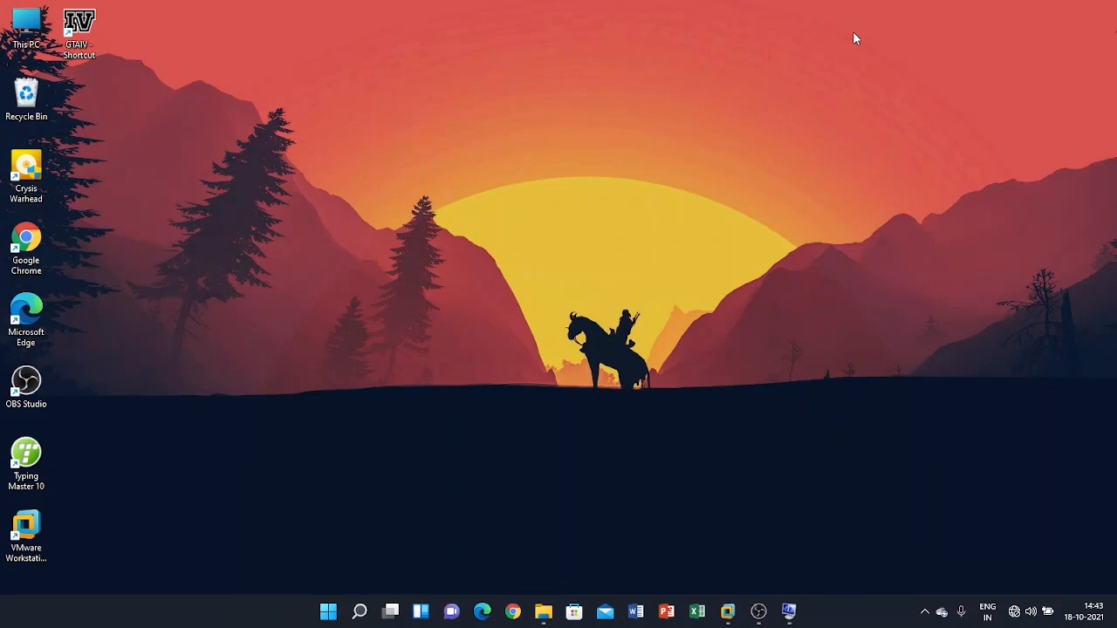
Check the BIOS mode in the System Information summary, then minimize that window.
{"action": "left_click", "coordinate": [788, 610]}
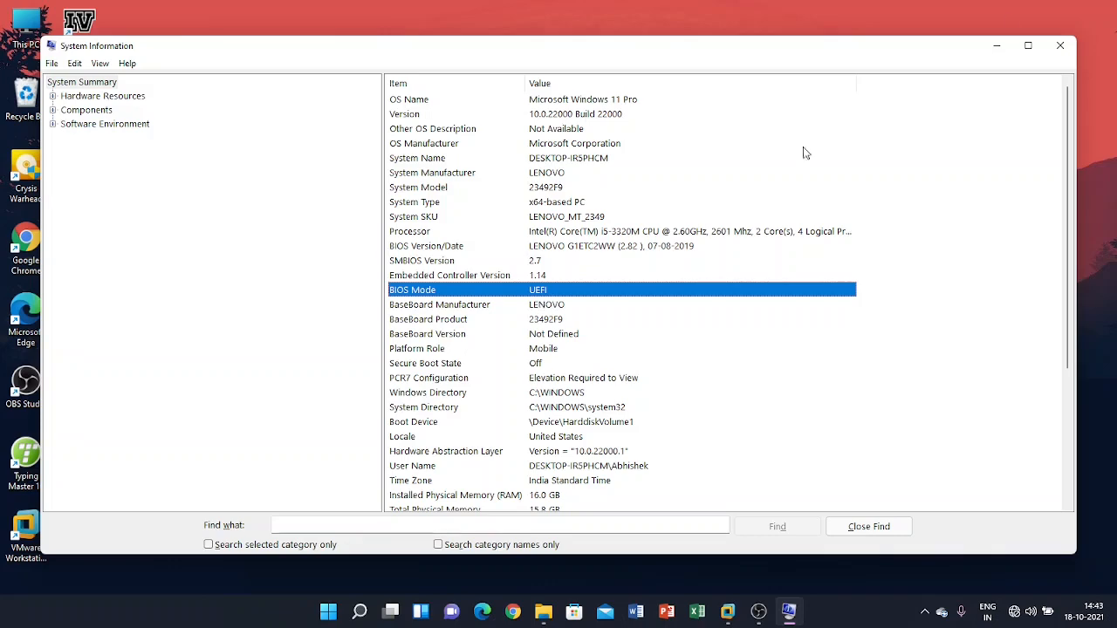
{"action": "left_click", "coordinate": [988, 43]}
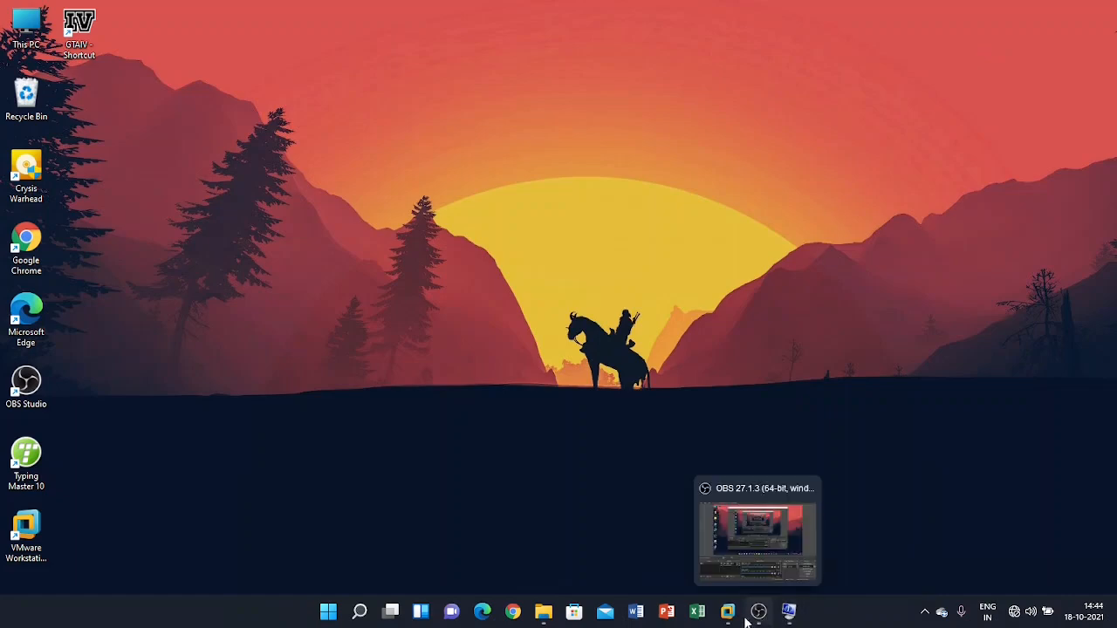
Switch to VMware Workstation and display the Windows 10 x64 (3) virtual machine in full screen.
{"action": "mouse_move", "coordinate": [740, 619]}
{"action": "left_click", "coordinate": [809, 540]}
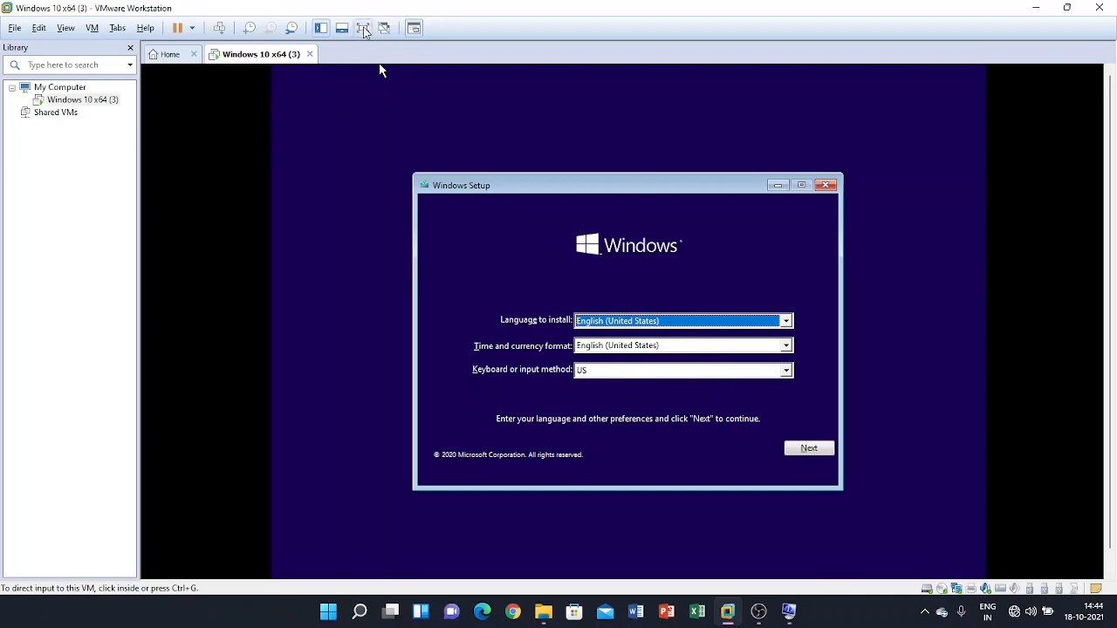
{"action": "left_click", "coordinate": [363, 27]}
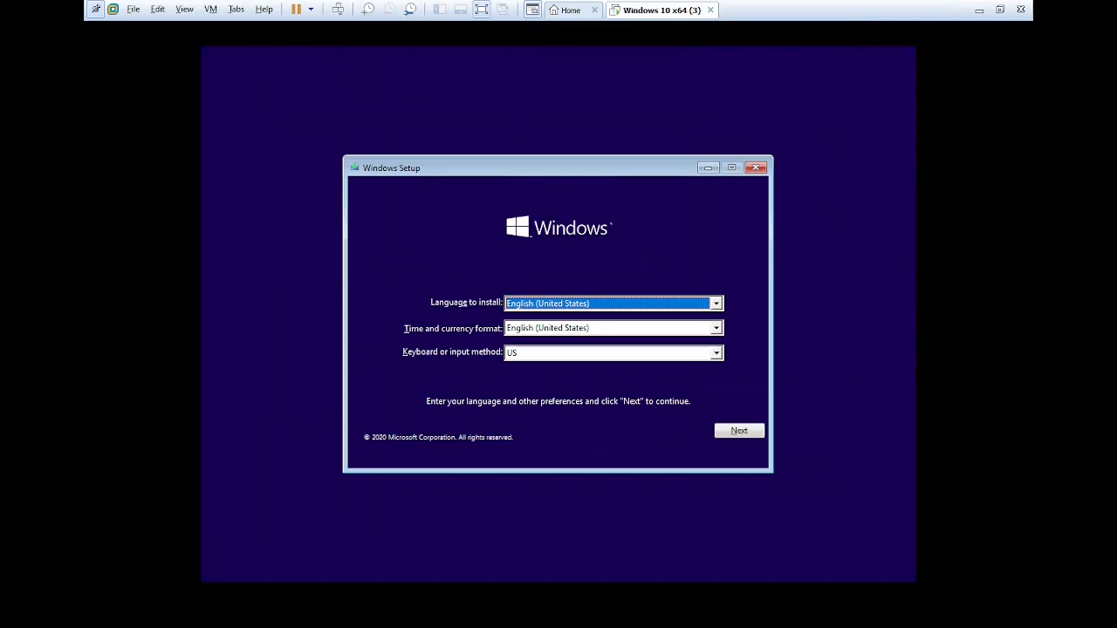
Open a command prompt from Windows Setup and start the diskpart utility.
{"action": "key", "text": "shift+F10"}
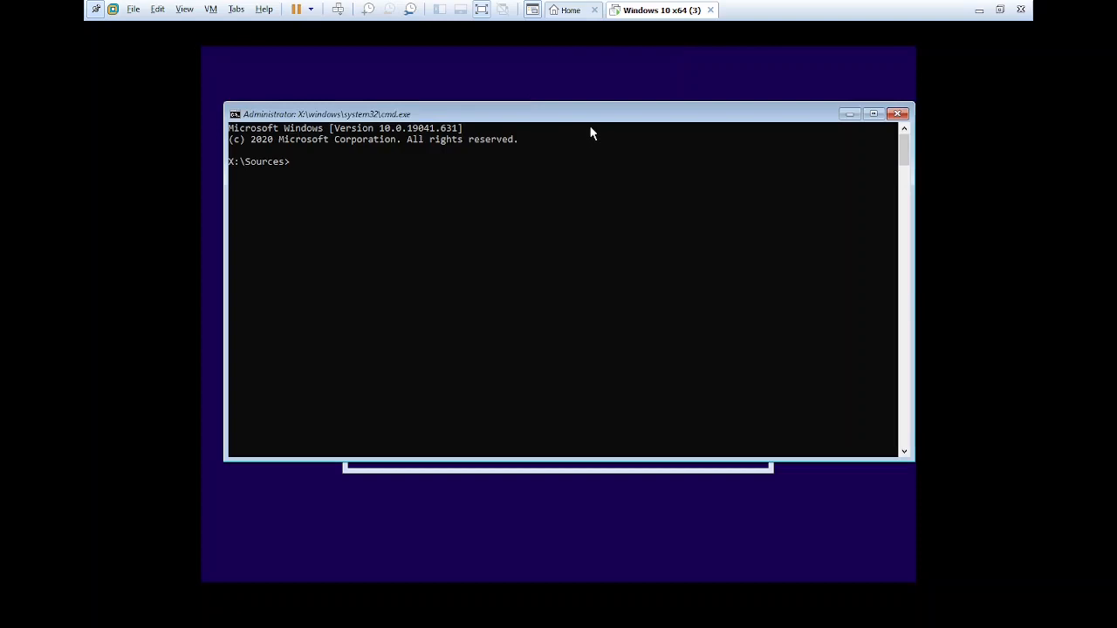
{"action": "type", "text": "diskpart"}
{"action": "key", "text": "Return"}
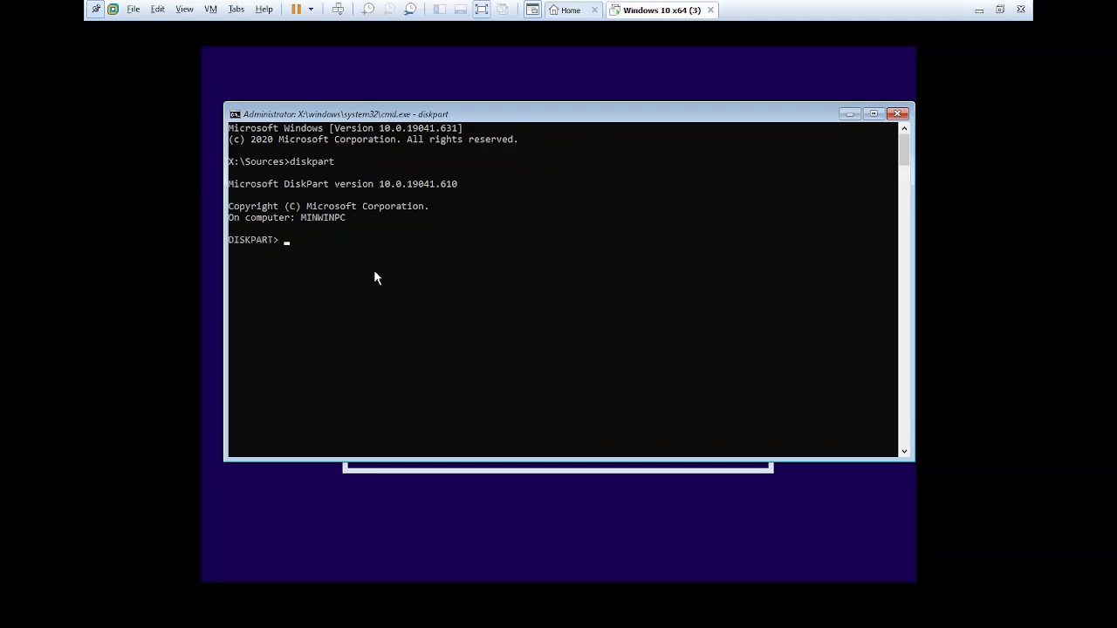
List the available disks in DiskPart with list disk to check their partition style.
{"action": "type", "text": "list disk"}
{"action": "key", "text": "Return"}
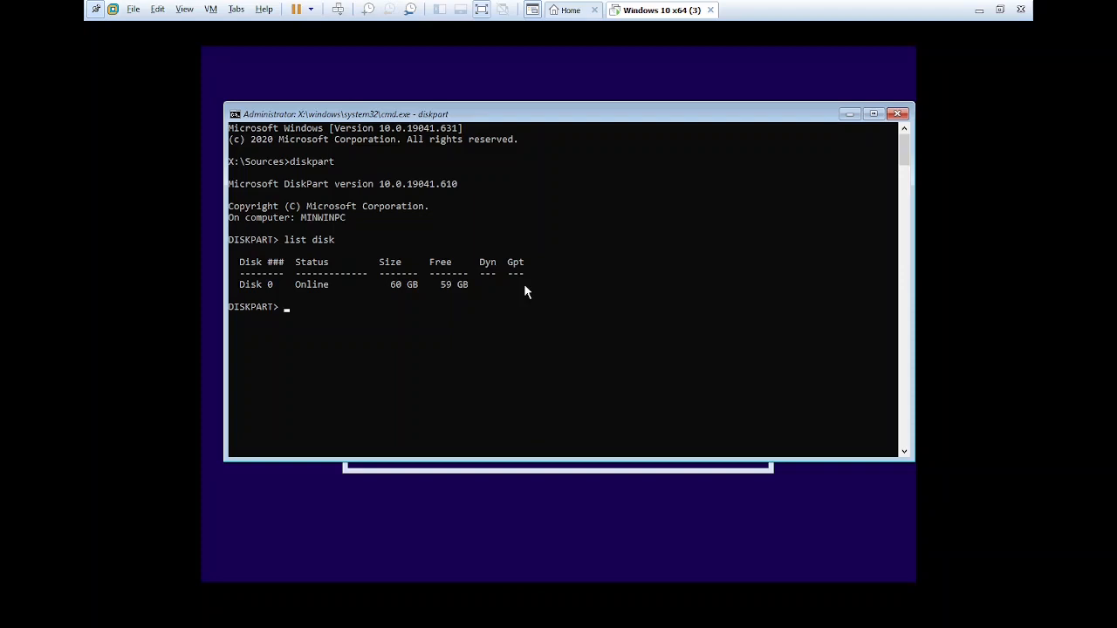
Select disk 0 in DiskPart and erase its partitions with the clean command.
{"action": "type", "text": "select disk 0"}
{"action": "key", "text": "Return"}
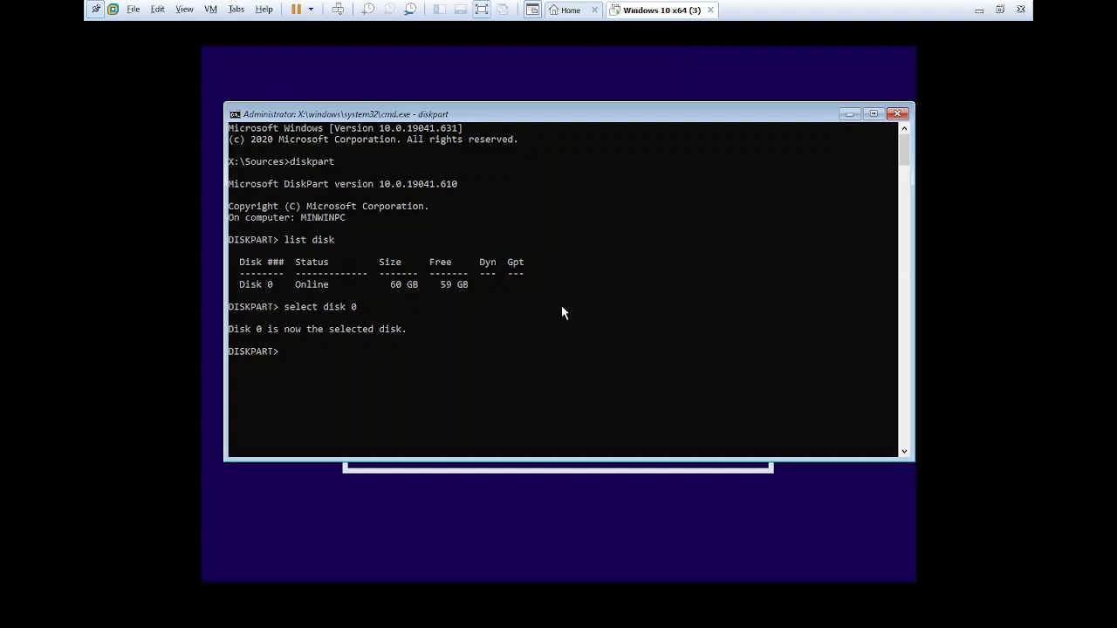
{"action": "type", "text": "clean"}
{"action": "key", "text": "Return"}
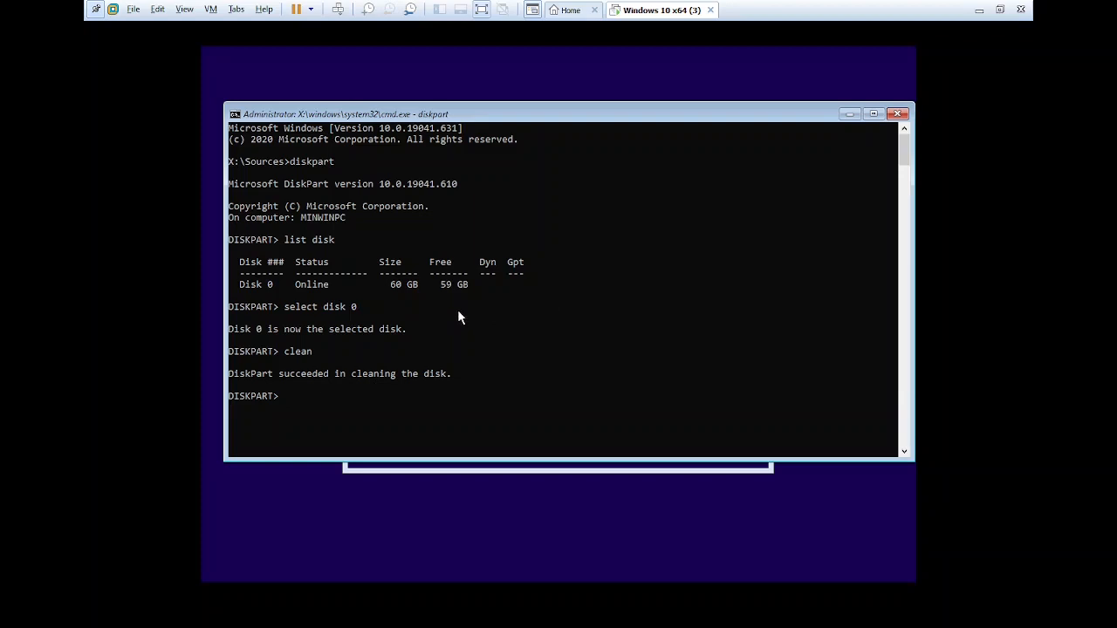
Convert the selected disk to the GPT partition style with convert GPT.
{"action": "type", "text": "convert GPT"}
{"action": "key", "text": "Return"}
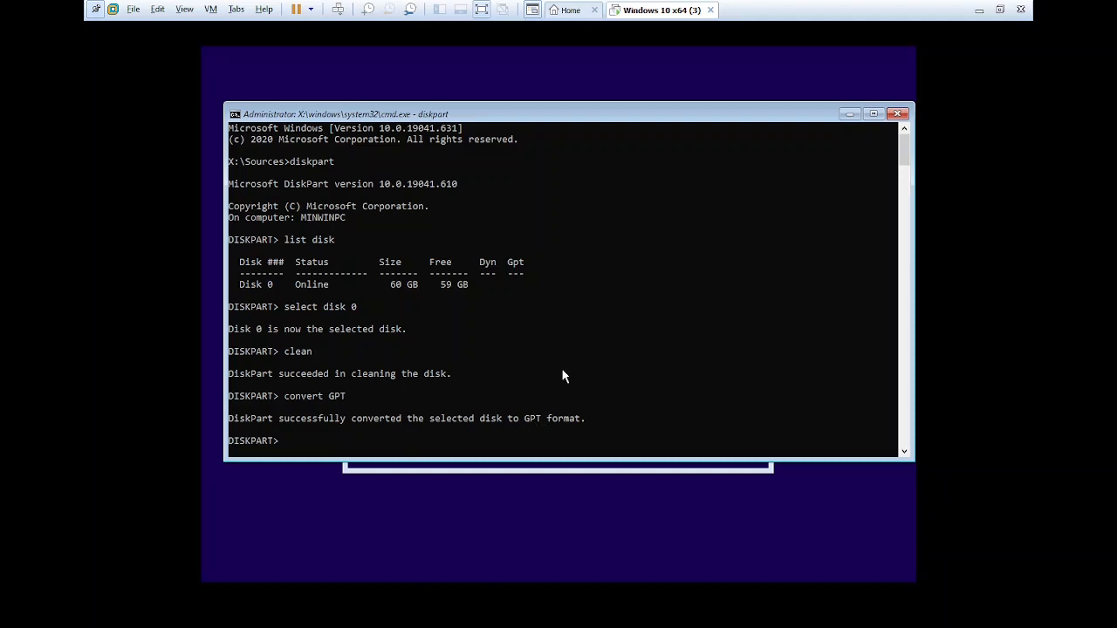
List the disks again with list disk to verify the disk's partition style after conversion.
{"action": "type", "text": "list disk"}
{"action": "key", "text": "Return"}
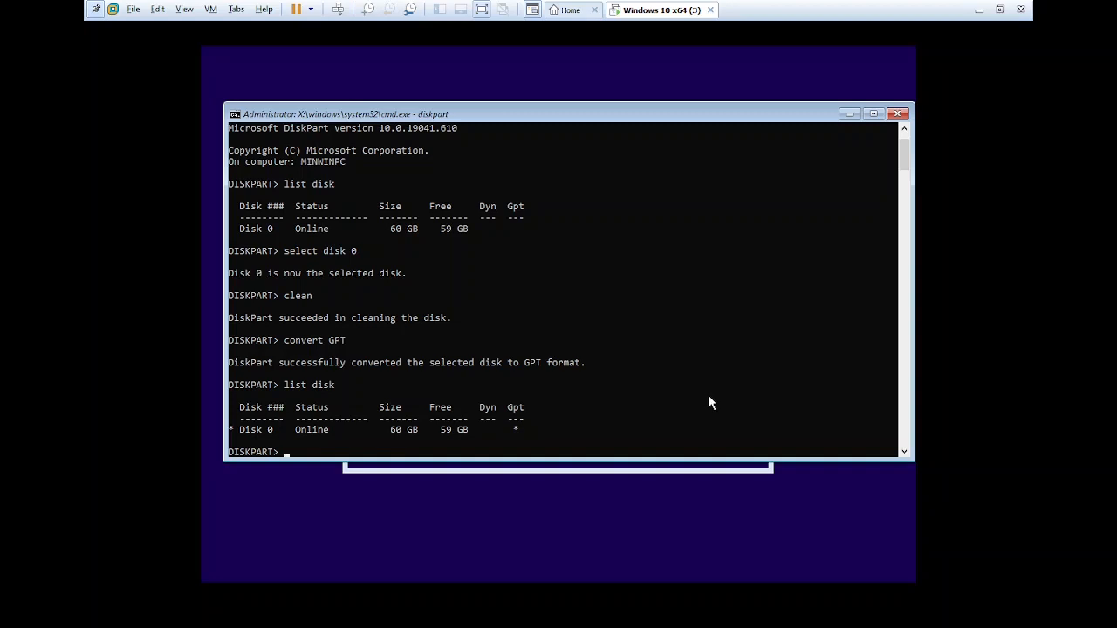
Exit DiskPart and close the command prompt to return to Windows Setup.
{"action": "type", "text": "exit"}
{"action": "key", "text": "Return"}
{"action": "type", "text": "exit"}
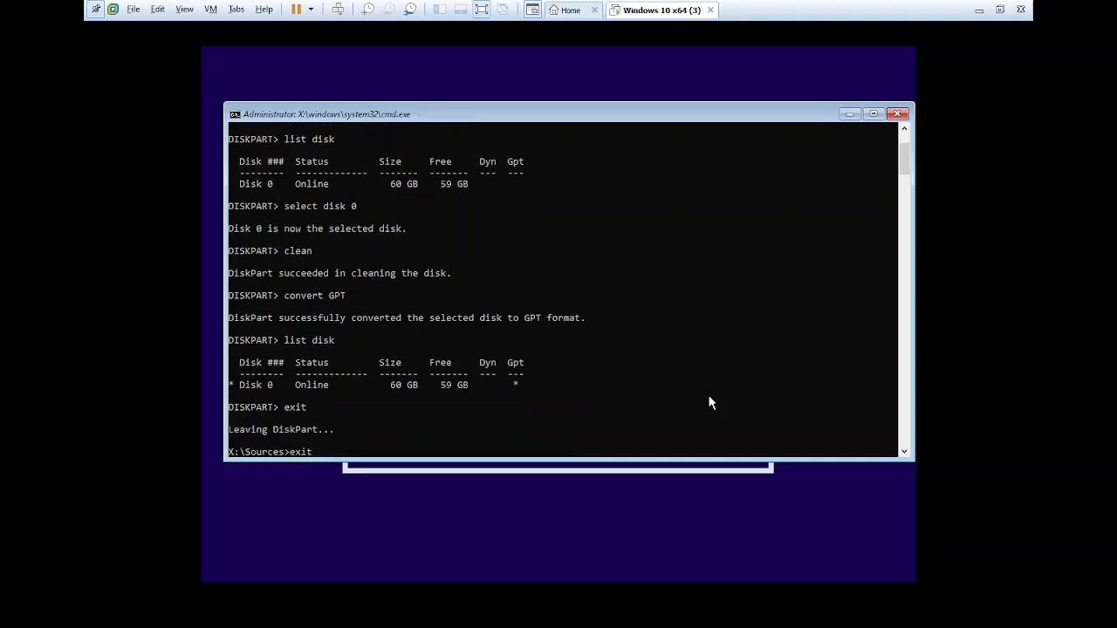
{"action": "key", "text": "Return"}
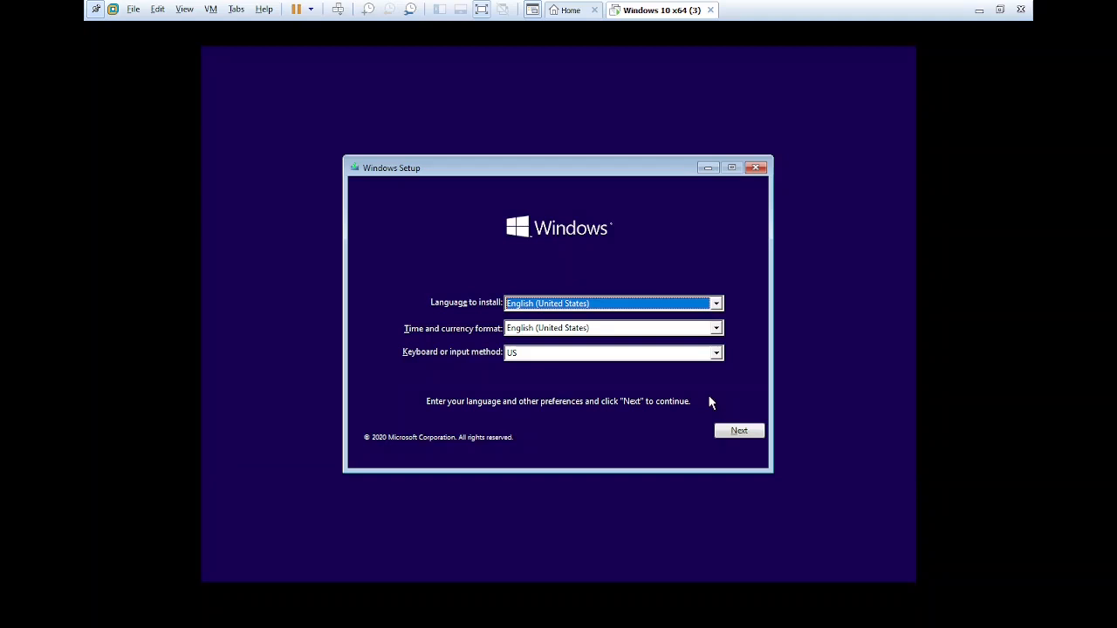
Start the Windows installation with the default language and keyboard settings, and continue without a product key.
{"action": "left_click", "coordinate": [737, 430]}
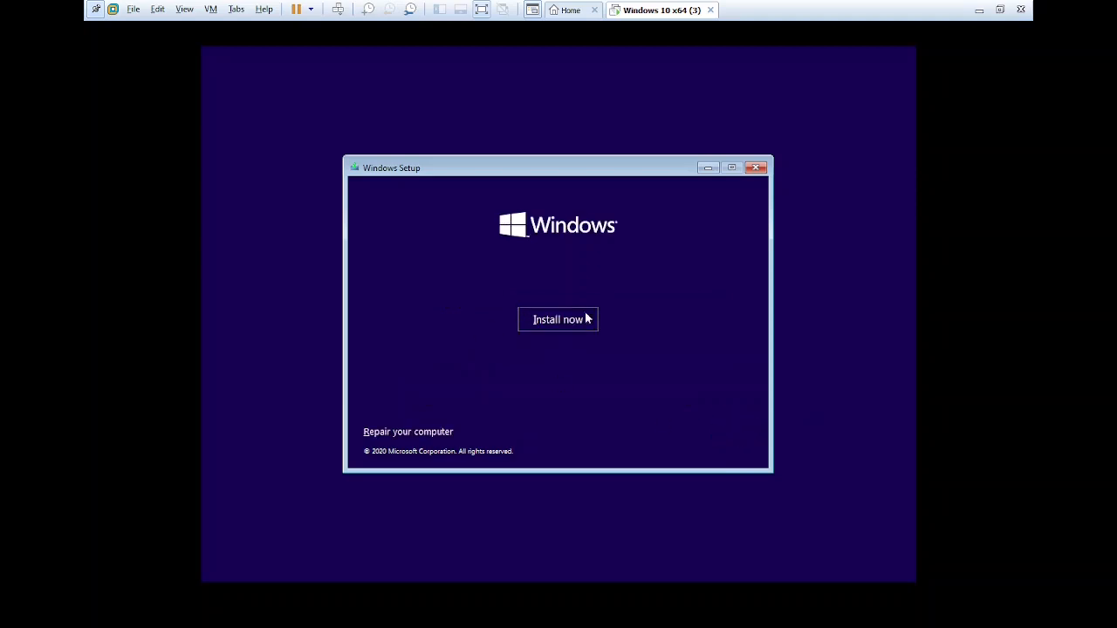
{"action": "left_click", "coordinate": [559, 324]}
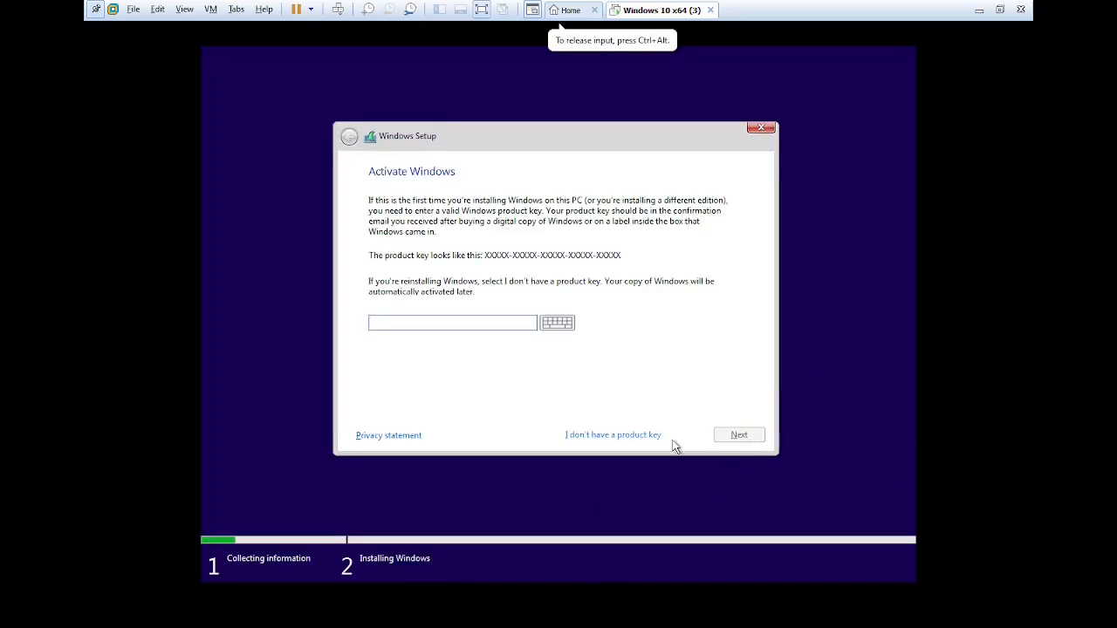
{"action": "left_click", "coordinate": [605, 435]}
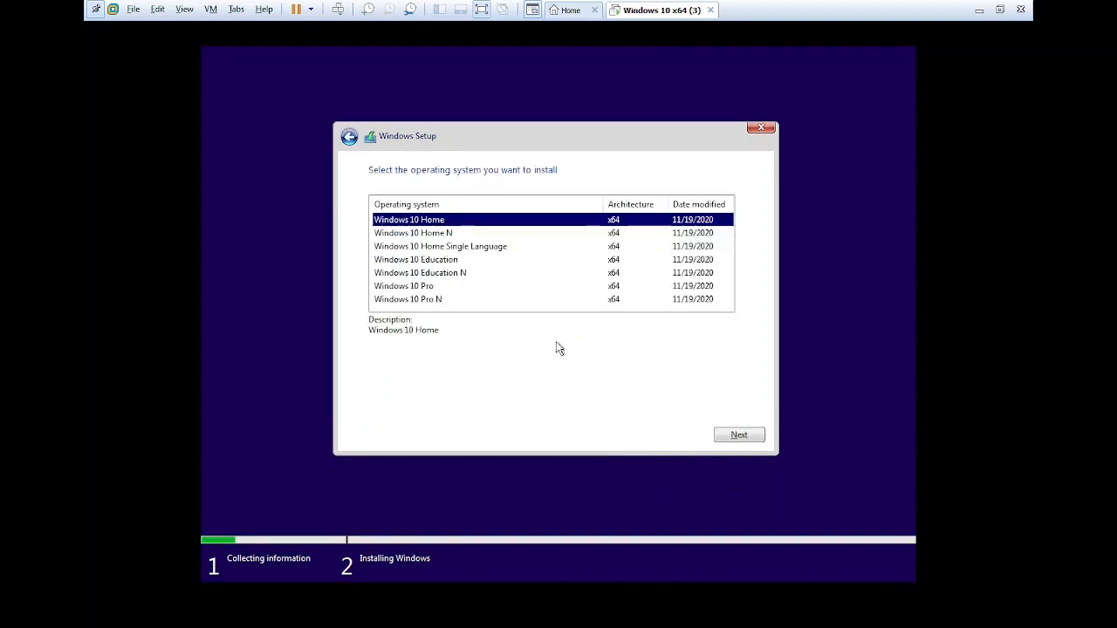
Choose Windows 10 Pro as the edition to install and accept the license terms.
{"action": "left_click", "coordinate": [414, 292]}
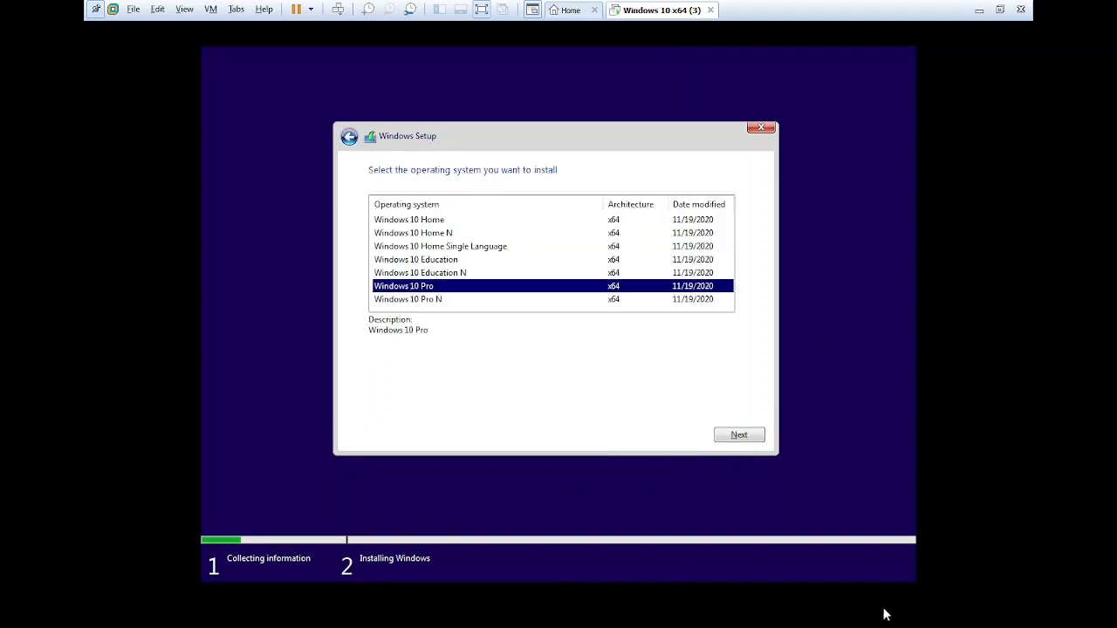
{"action": "left_click", "coordinate": [754, 436]}
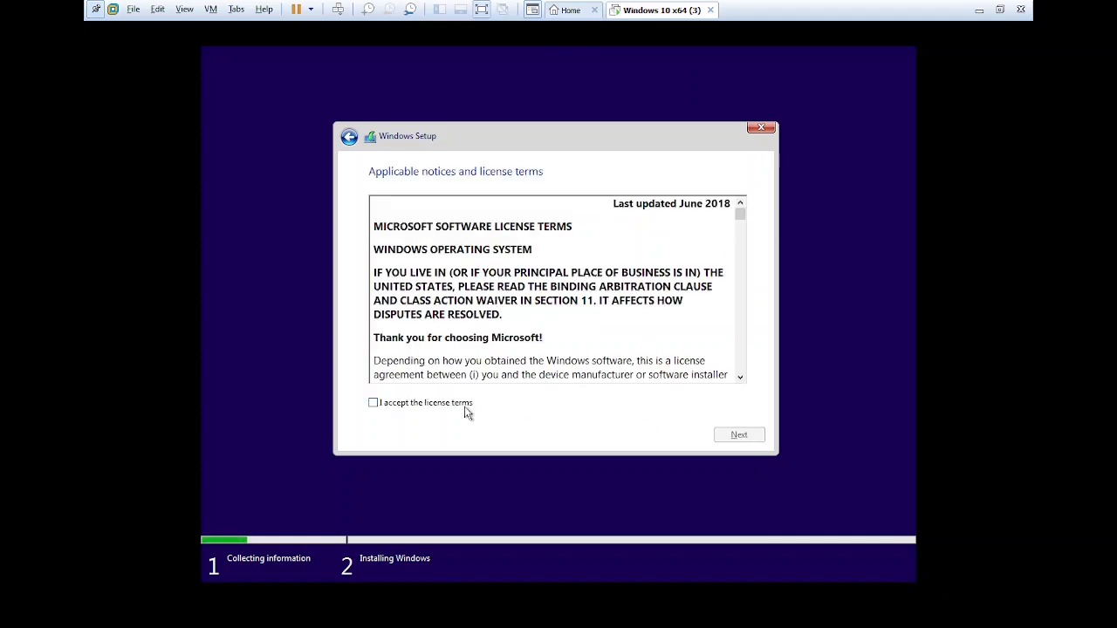
{"action": "left_click", "coordinate": [465, 405]}
{"action": "left_click", "coordinate": [759, 434]}
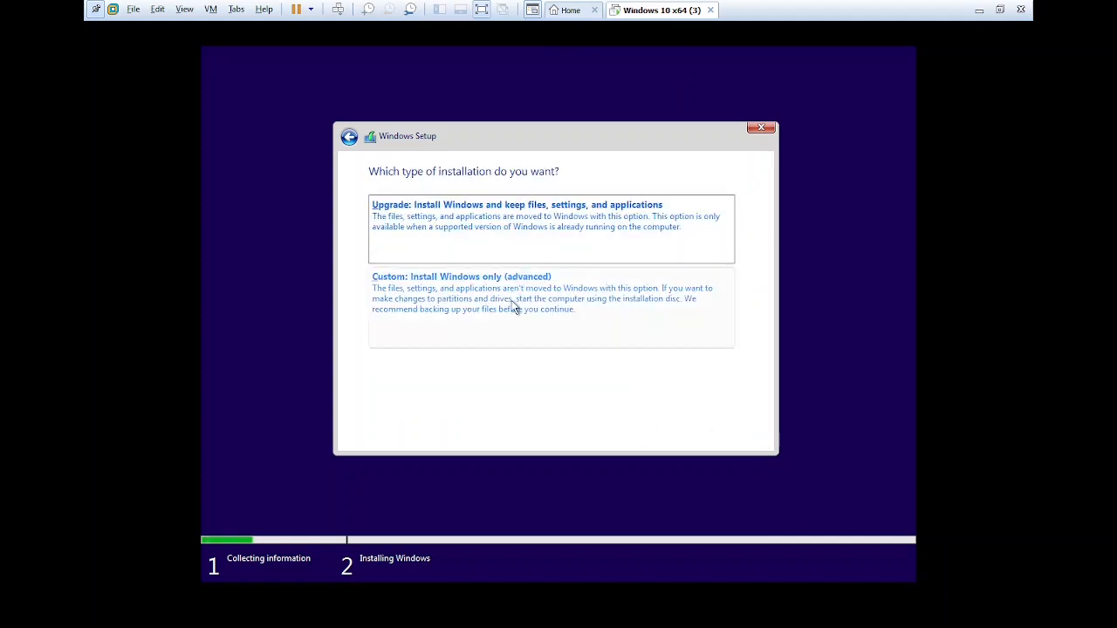
Choose the custom Windows-only installation and create a new 61439 MB partition from Drive 0's unallocated space.
{"action": "left_click", "coordinate": [474, 278]}
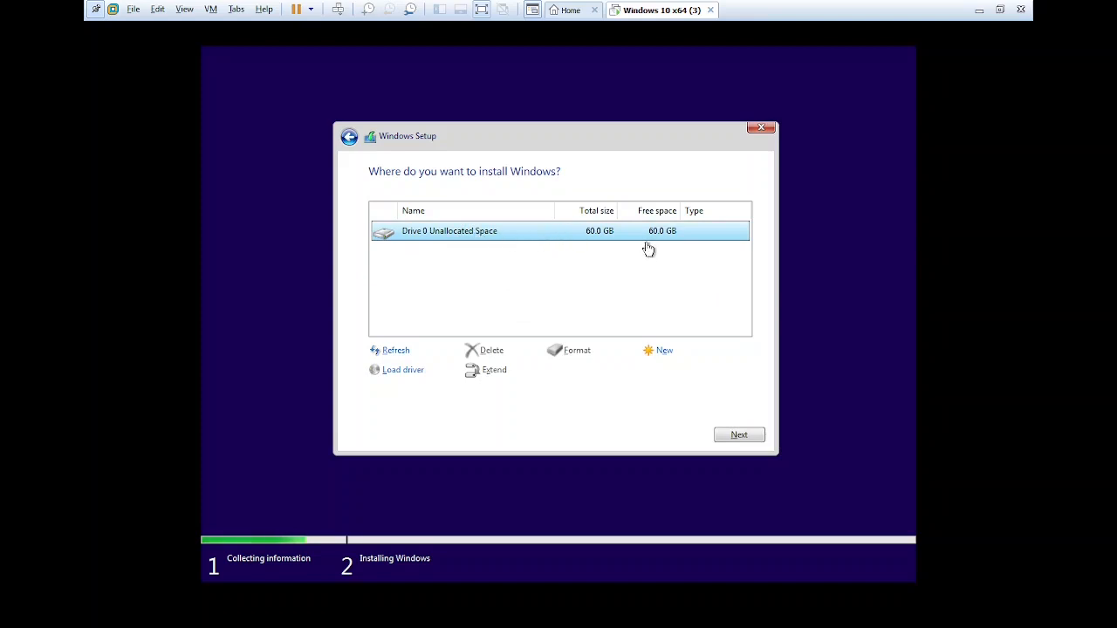
{"action": "left_click", "coordinate": [663, 356]}
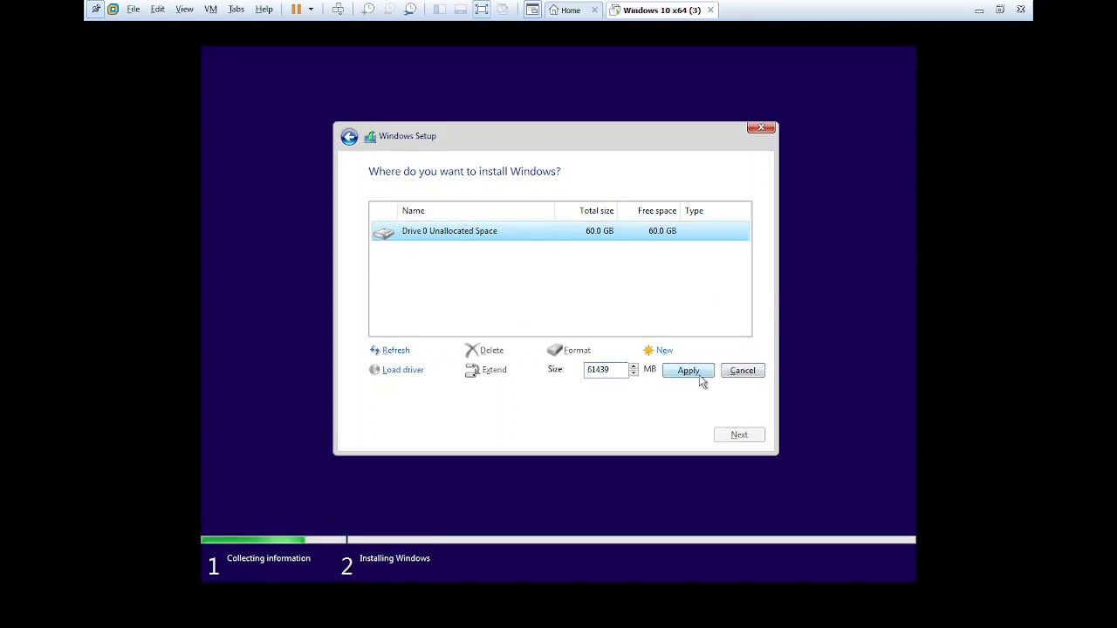
{"action": "left_click", "coordinate": [694, 373]}
{"action": "left_click", "coordinate": [650, 369]}
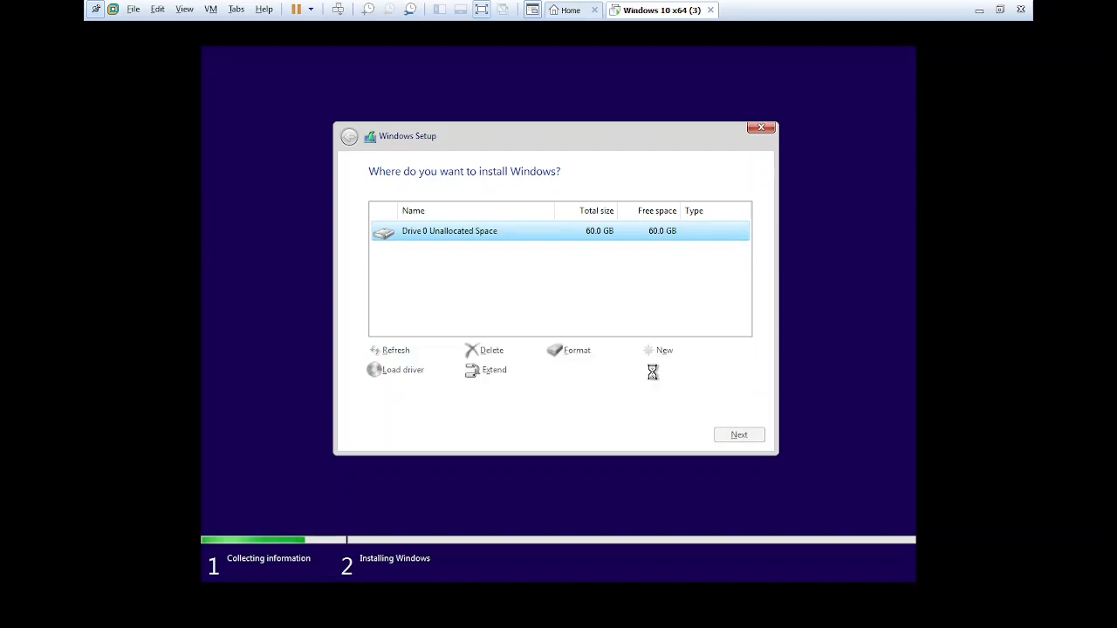